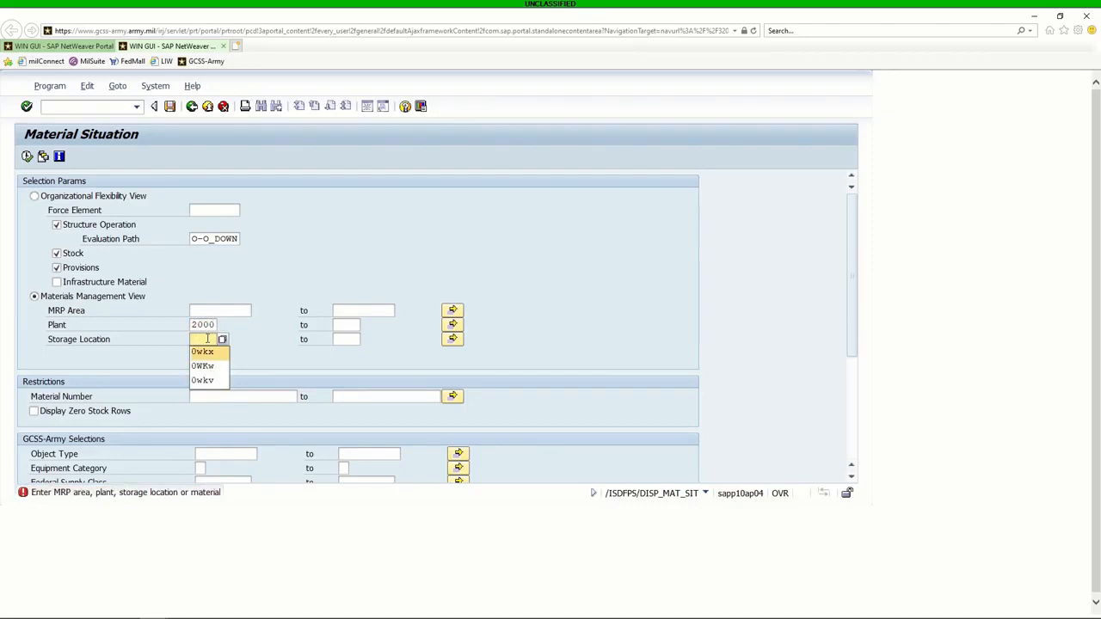
Step: Run the Material Situation report for plant 2000, storage location 0WKX, and review the Storage Bin and Bench Stock columns
{"action": "left_click", "coordinate": [27, 156]}
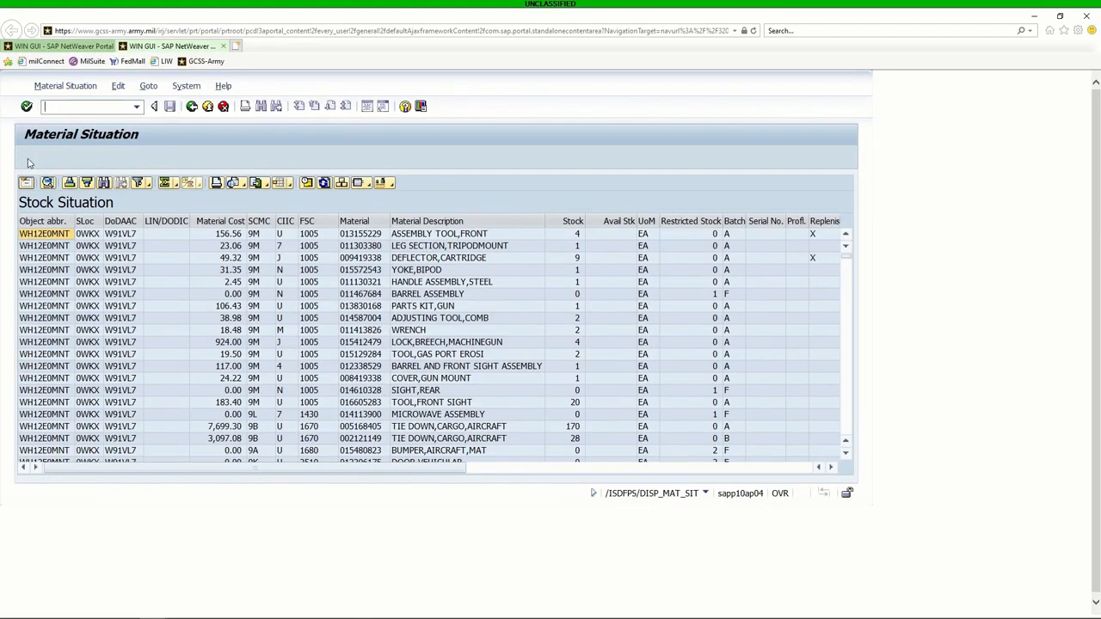
{"action": "left_click_drag", "start_coordinate": [289, 467], "coordinate": [483, 470]}
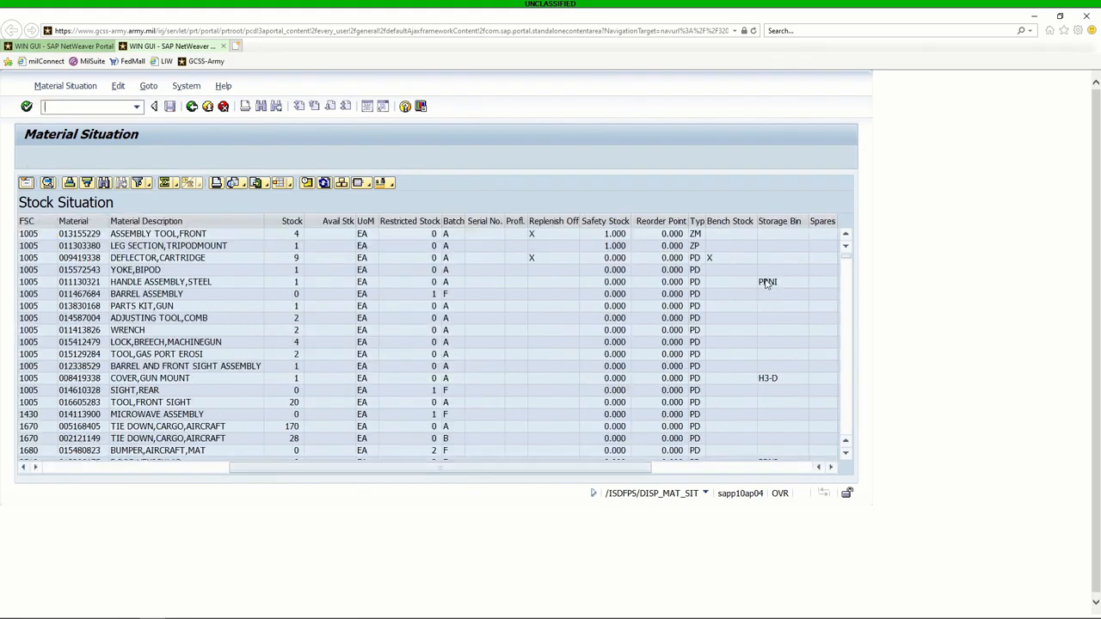
{"action": "left_click", "coordinate": [24, 288]}
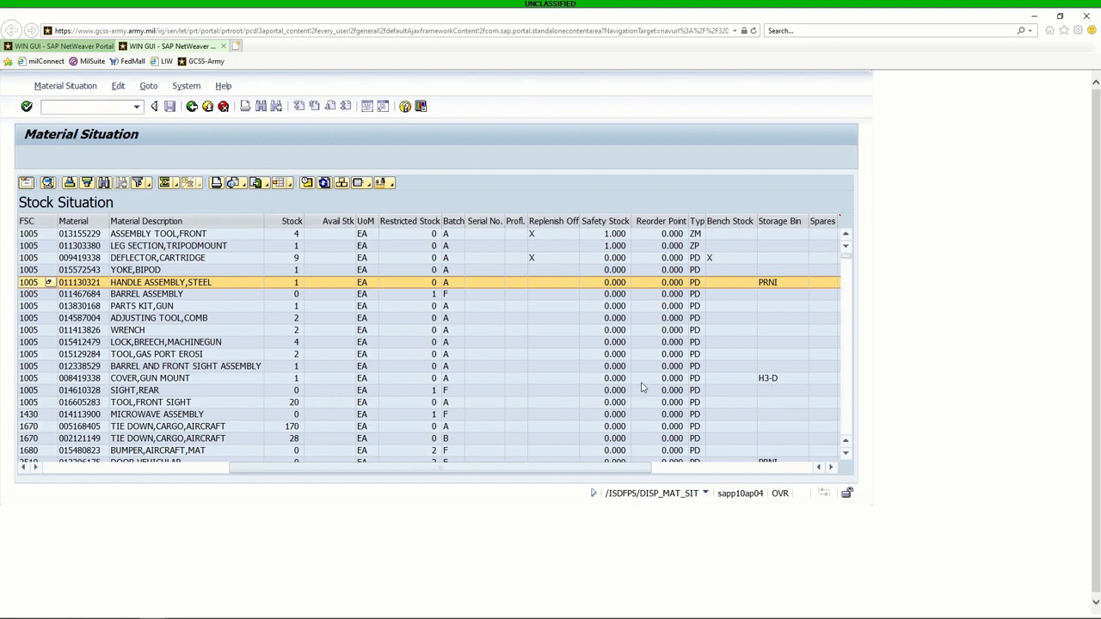
{"action": "scroll", "coordinate": [688, 379], "scroll_direction": "down", "scroll_amount": 4}
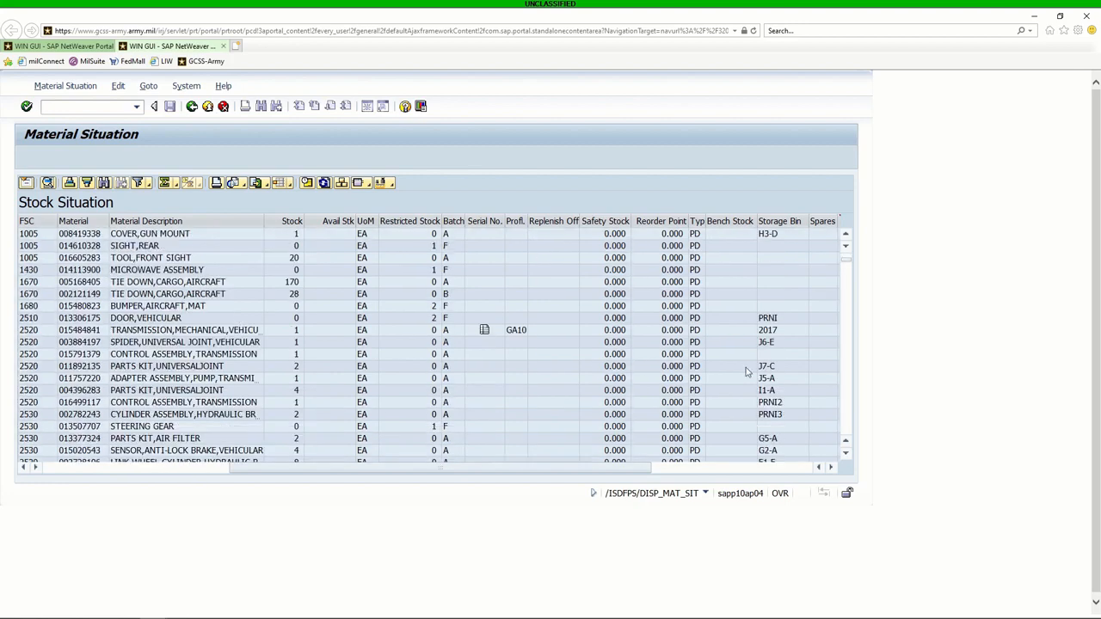
{"action": "scroll", "coordinate": [761, 361], "scroll_direction": "down", "scroll_amount": 8}
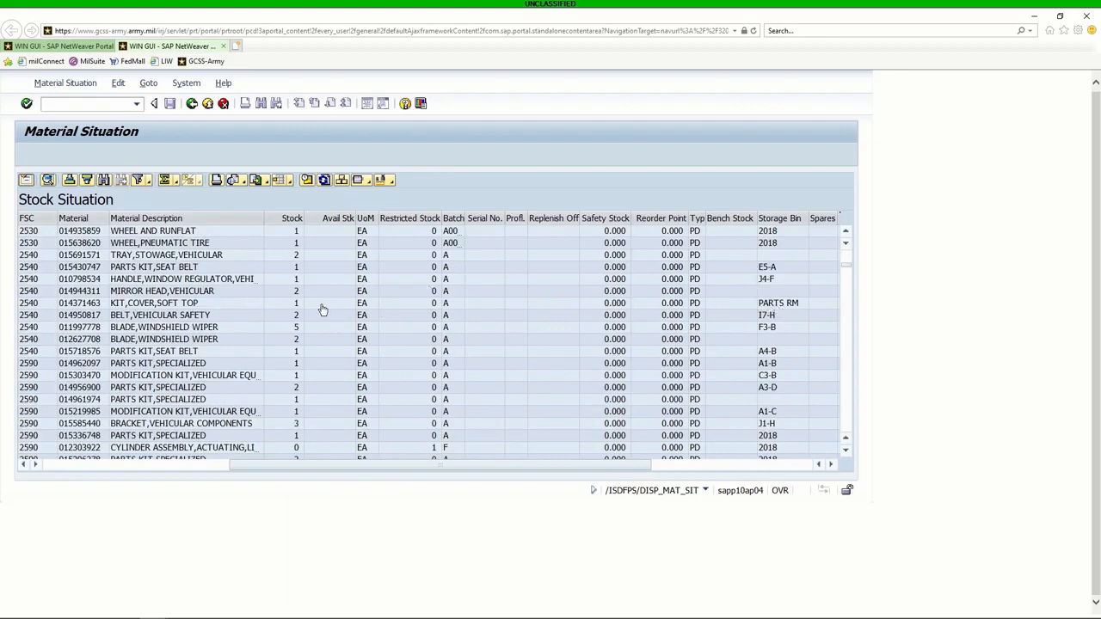
{"action": "scroll", "coordinate": [321, 310], "scroll_direction": "up", "scroll_amount": 12}
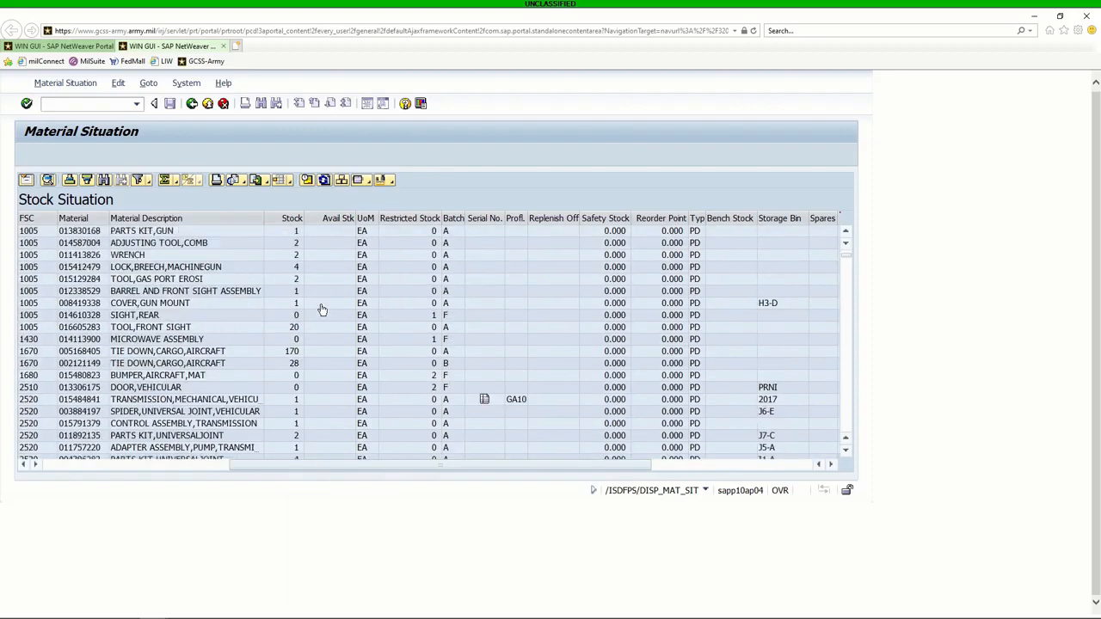
Step: Sort the stock list in ascending order by the Stock quantity column
{"action": "left_click", "coordinate": [311, 282]}
{"action": "left_click", "coordinate": [279, 219]}
{"action": "right_click", "coordinate": [286, 220]}
{"action": "key", "text": "Escape"}
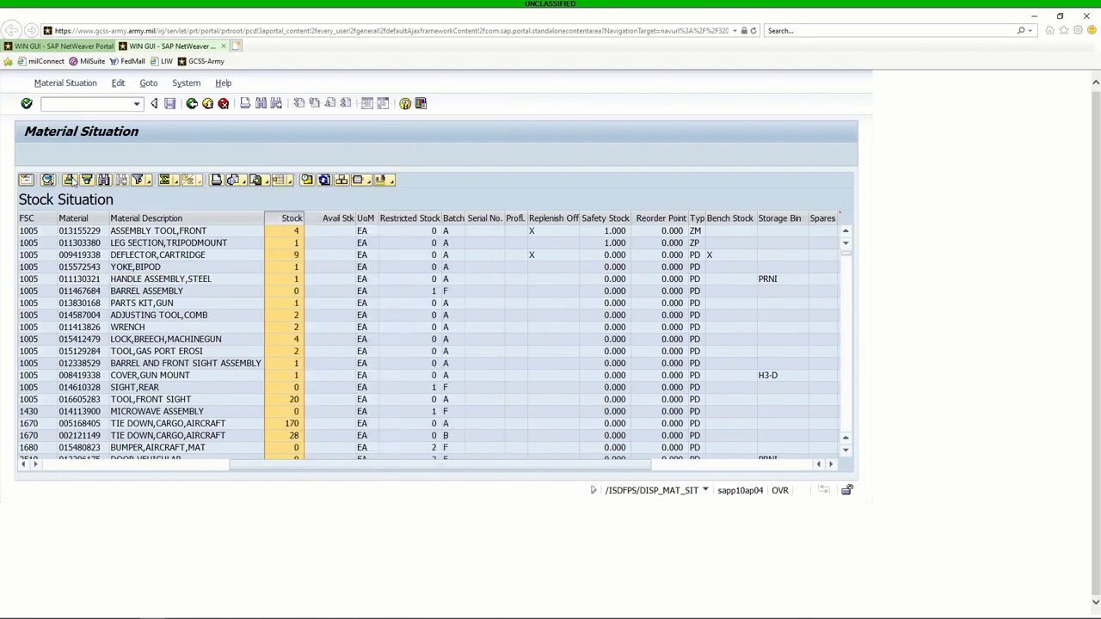
{"action": "left_click", "coordinate": [71, 180]}
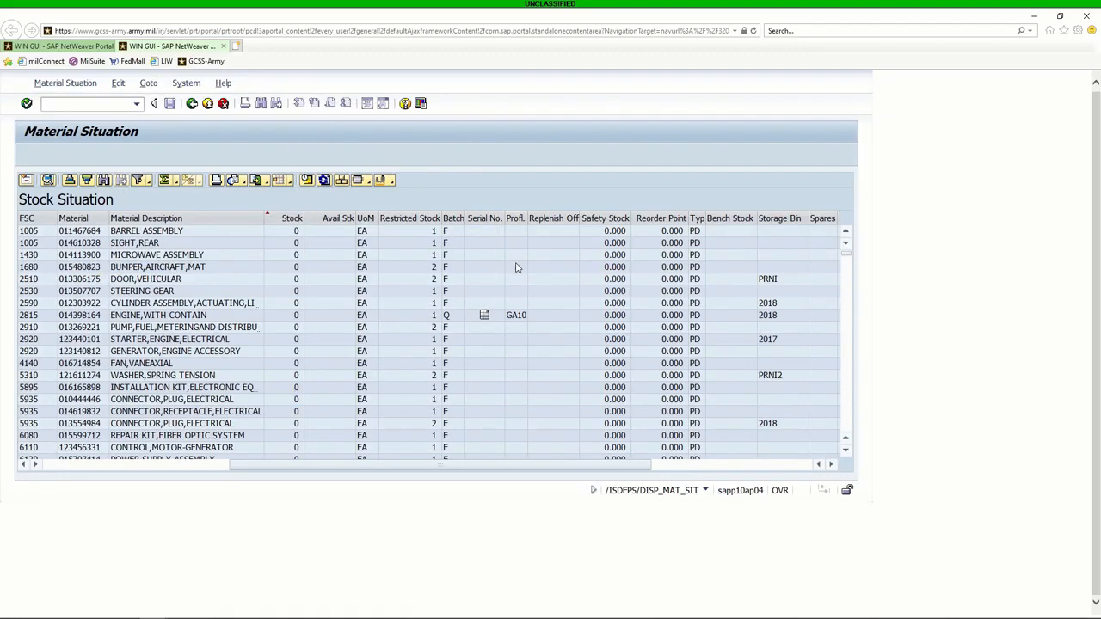
Step: Open Update Storage Bin and Bench Stock flag for the DOOR,VEHICULAR line, material 013306175
{"action": "left_click", "coordinate": [38, 282]}
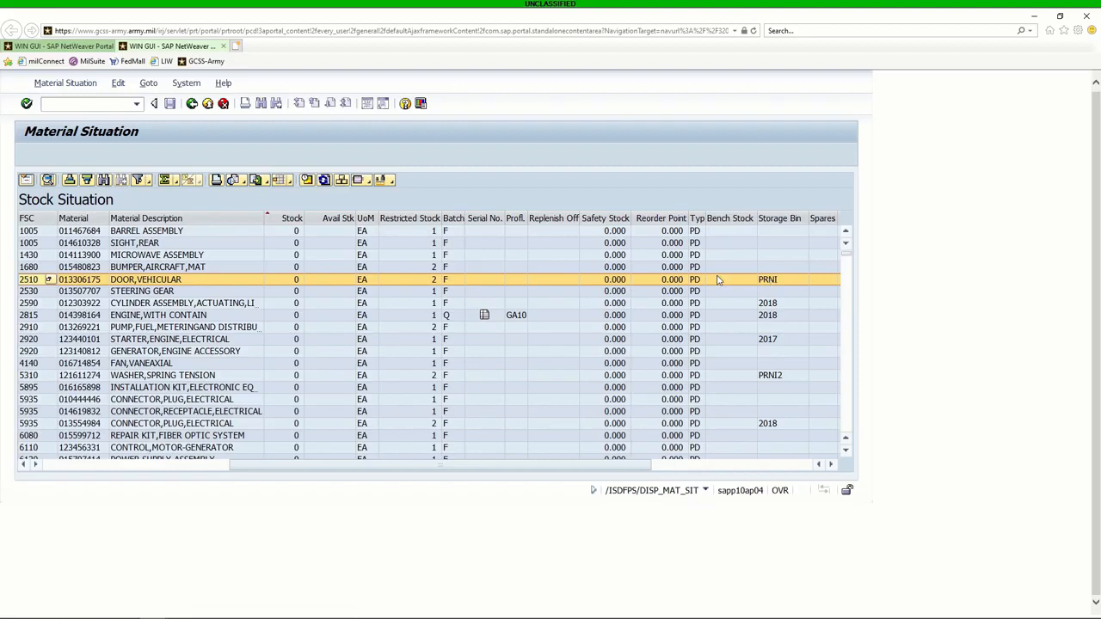
{"action": "left_click", "coordinate": [370, 184]}
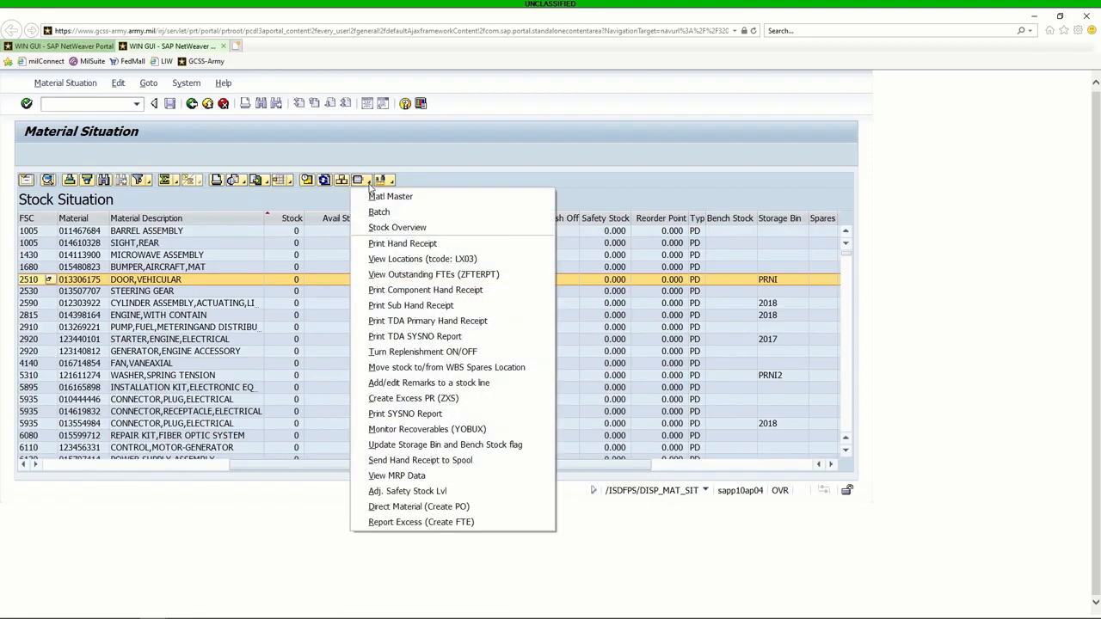
{"action": "left_click", "coordinate": [469, 448]}
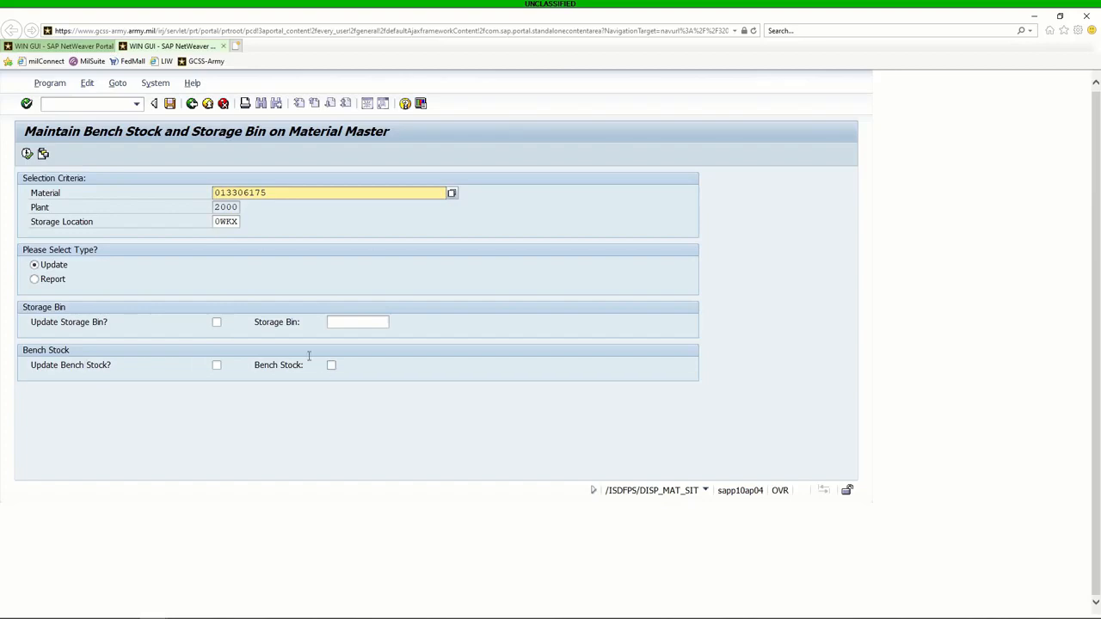
Step: Run the material's update with storage bin Turn-In and the bench stock flag enabled, and return to the stock list
{"action": "left_click", "coordinate": [216, 322]}
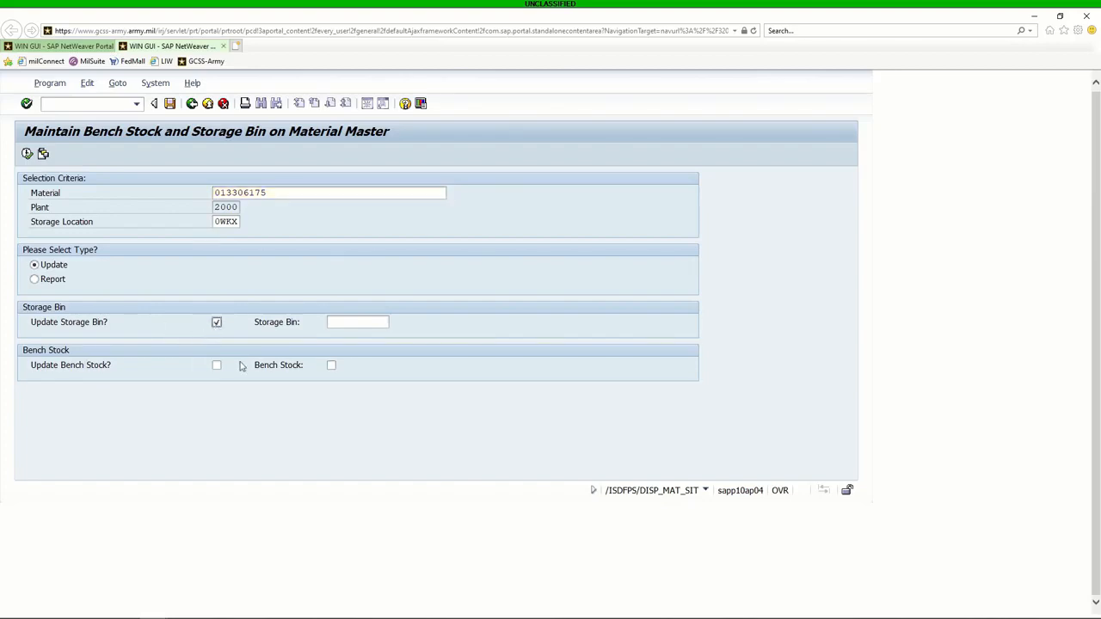
{"action": "left_click", "coordinate": [327, 322]}
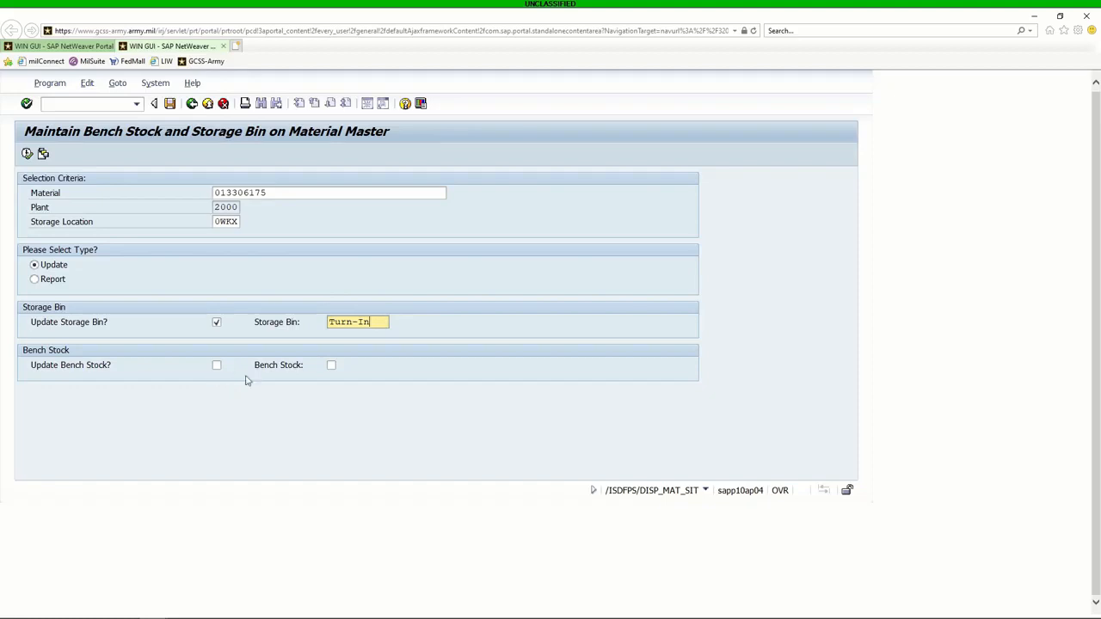
{"action": "left_click", "coordinate": [217, 366]}
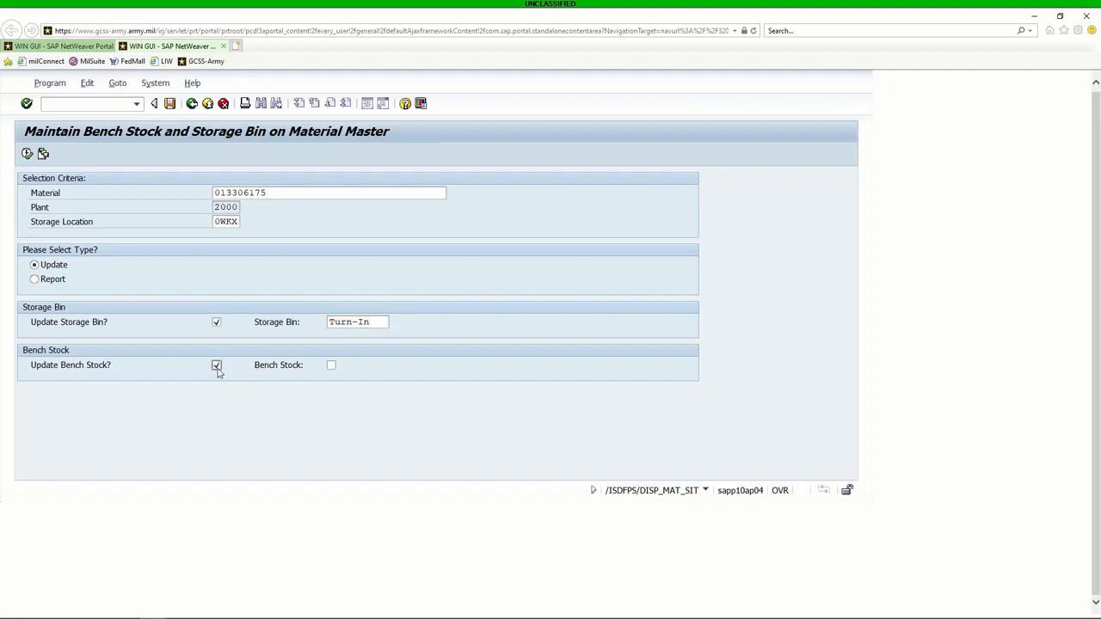
{"action": "left_click", "coordinate": [331, 367]}
{"action": "left_click", "coordinate": [26, 154]}
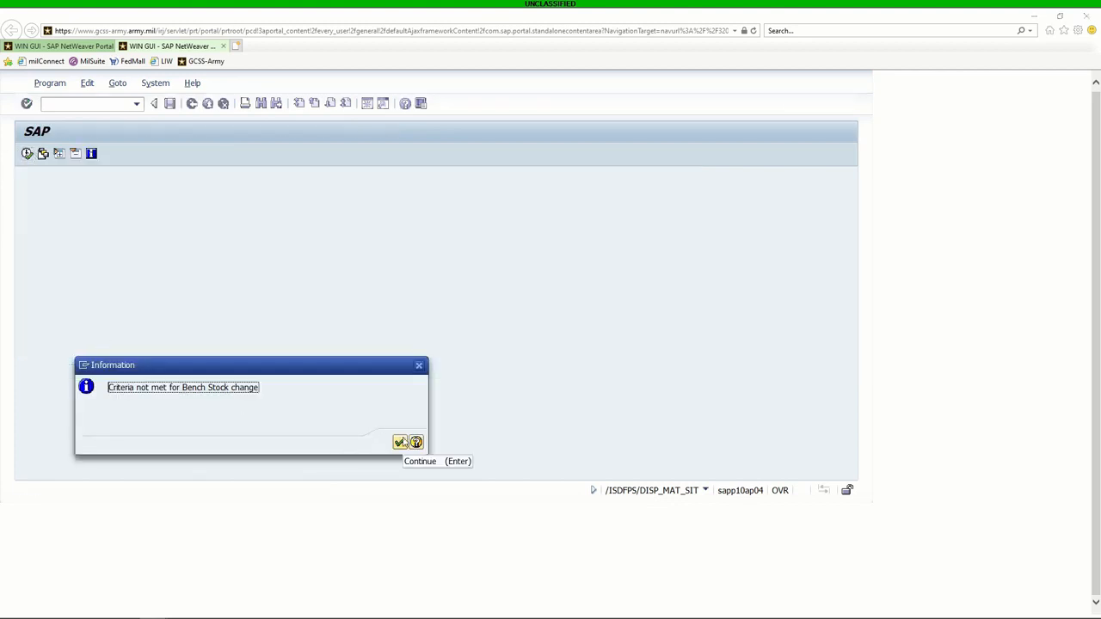
{"action": "left_click", "coordinate": [401, 443]}
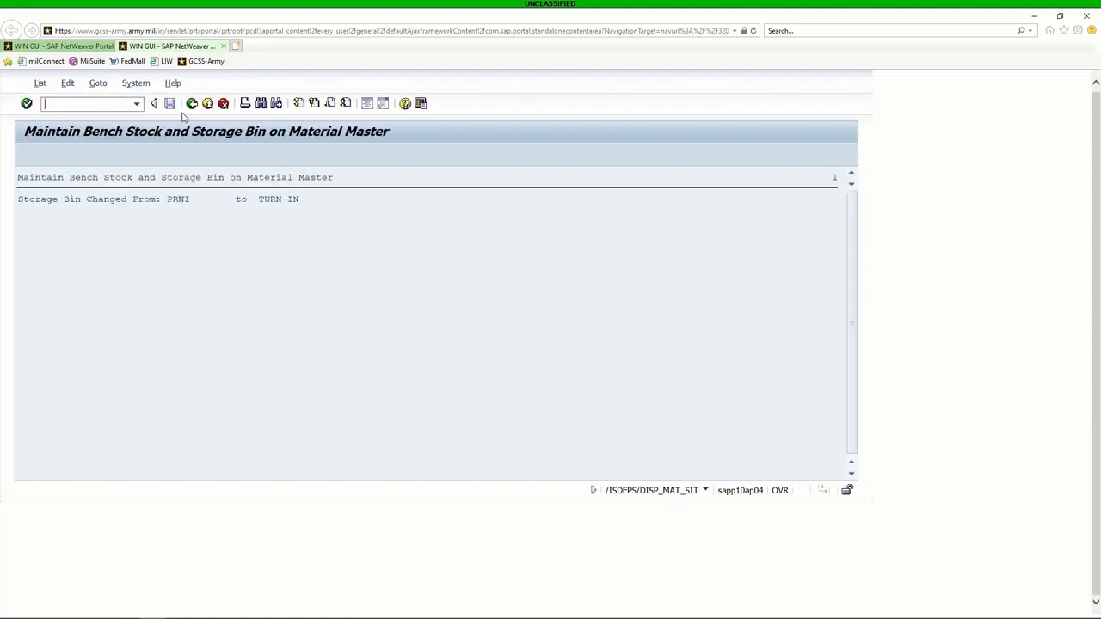
{"action": "left_click", "coordinate": [191, 103]}
{"action": "left_click", "coordinate": [192, 104]}
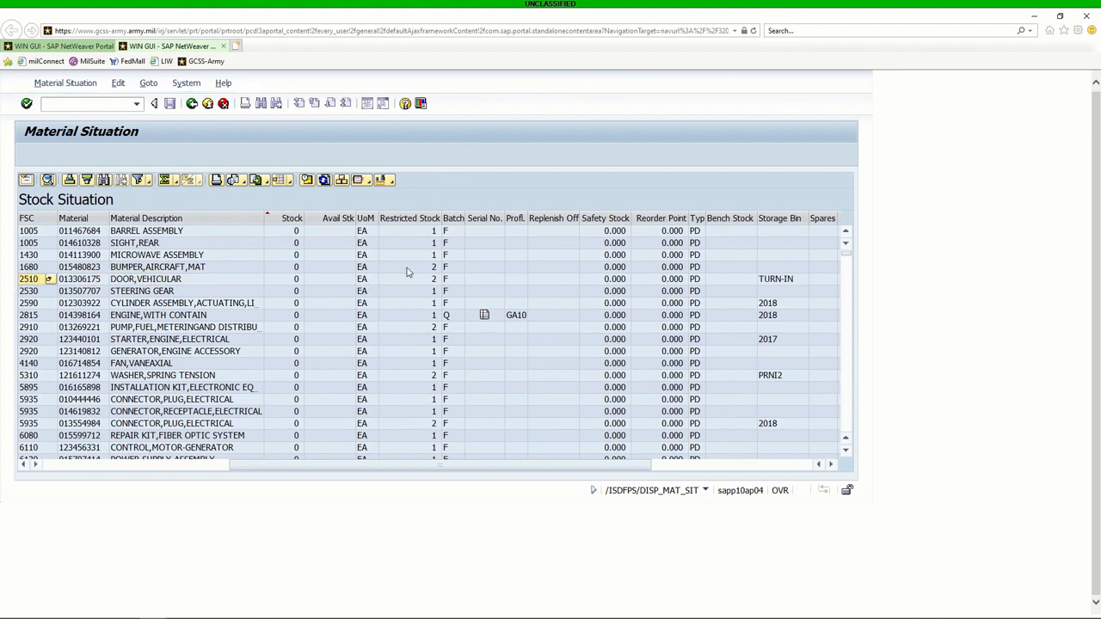
Step: Open Update Storage Bin and Bench Stock flag for the BUSHING,SLEEVE line, material 012994159
{"action": "scroll", "coordinate": [492, 287], "scroll_direction": "down", "scroll_amount": 10}
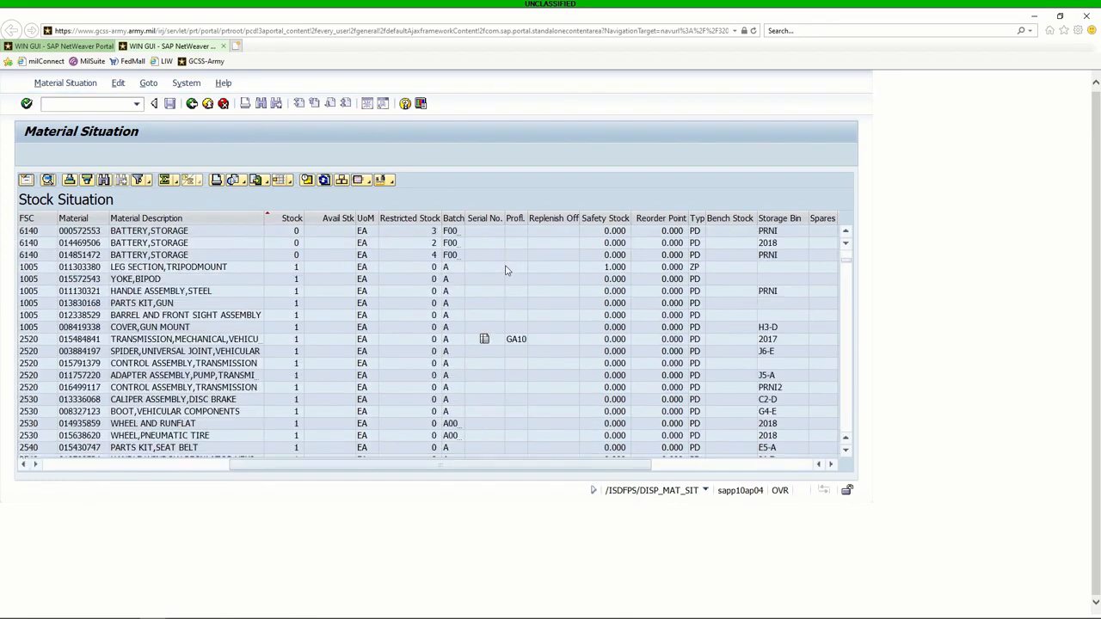
{"action": "scroll", "coordinate": [506, 271], "scroll_direction": "down", "scroll_amount": 12}
{"action": "scroll", "coordinate": [506, 271], "scroll_direction": "down", "scroll_amount": 4}
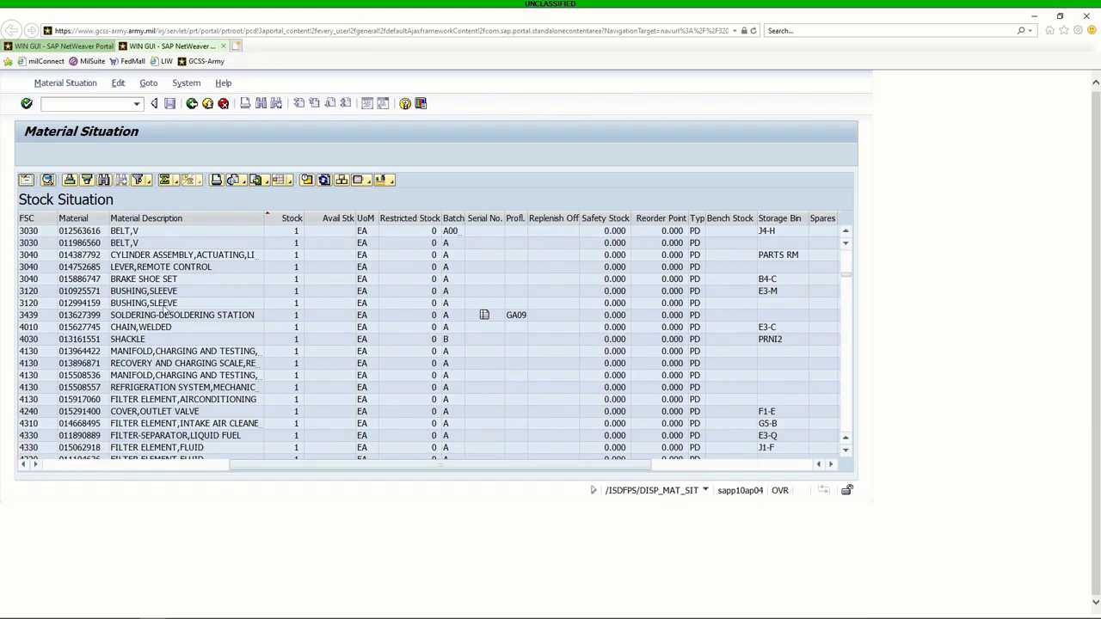
{"action": "left_click", "coordinate": [49, 303]}
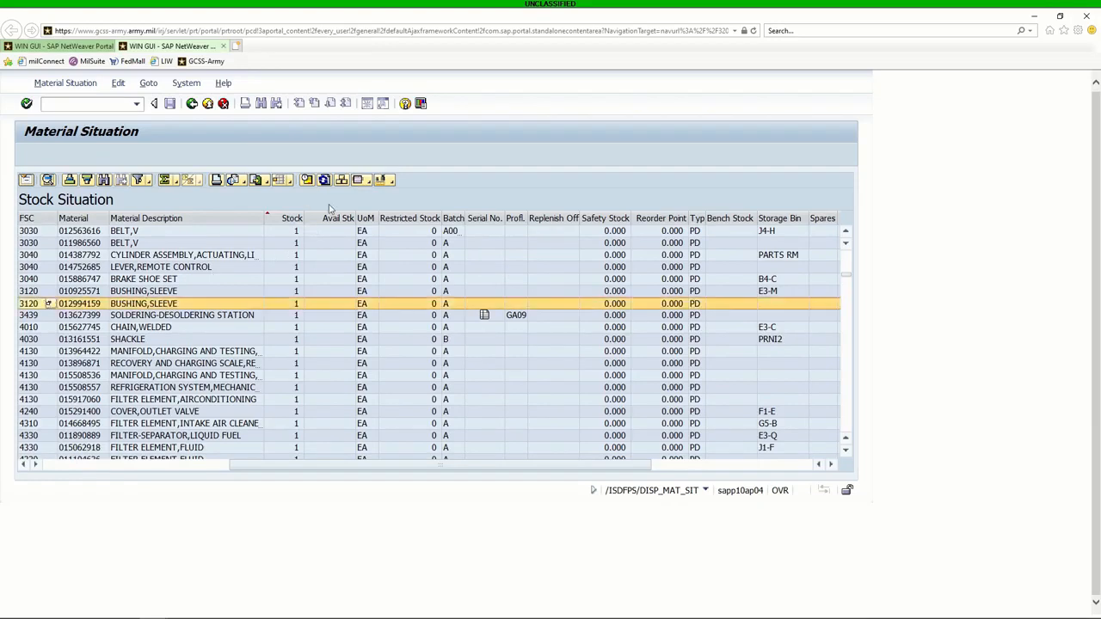
{"action": "left_click", "coordinate": [363, 184]}
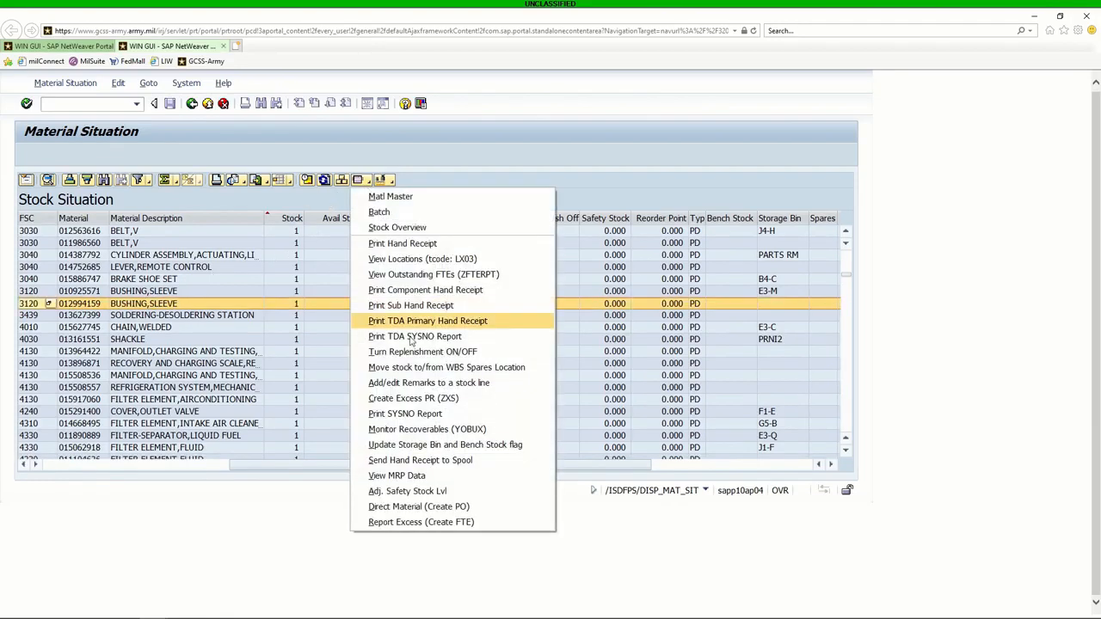
{"action": "left_click", "coordinate": [456, 445]}
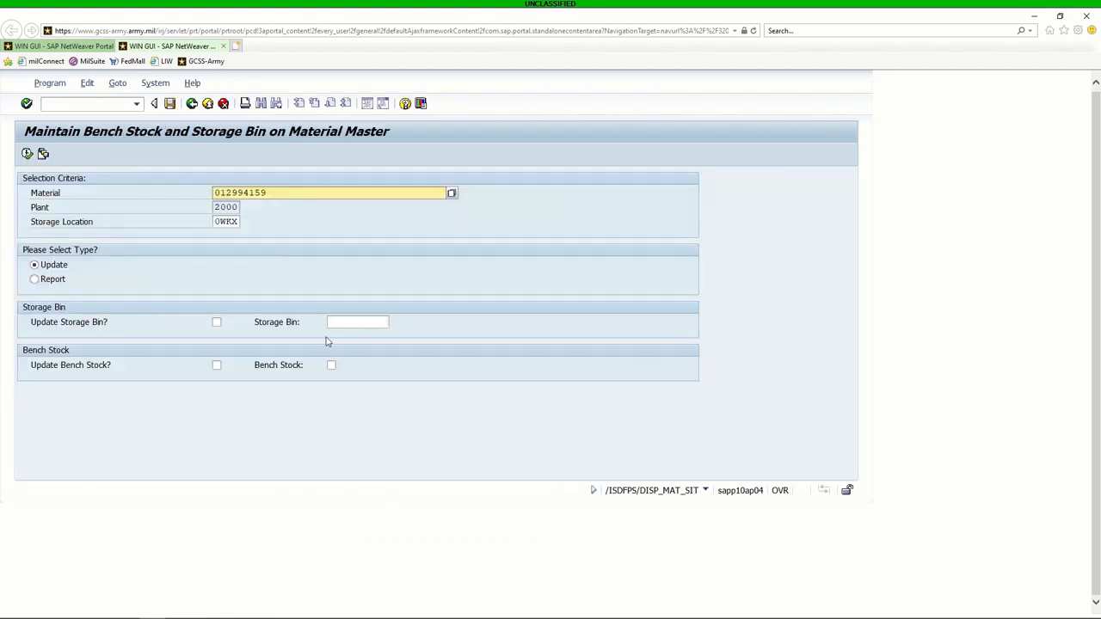
Step: Flag the bushing as bench stock without updating its storage bin, and refresh the stock list
{"action": "left_click", "coordinate": [216, 366]}
{"action": "left_click", "coordinate": [331, 365]}
{"action": "left_click", "coordinate": [27, 154]}
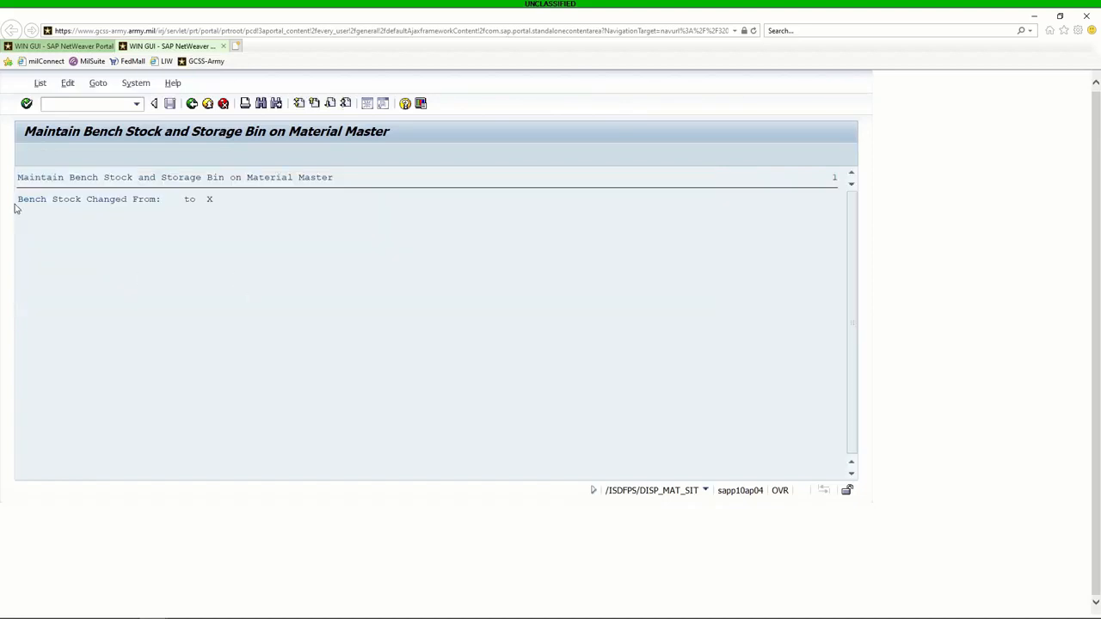
{"action": "left_click", "coordinate": [191, 107]}
{"action": "left_click", "coordinate": [192, 104]}
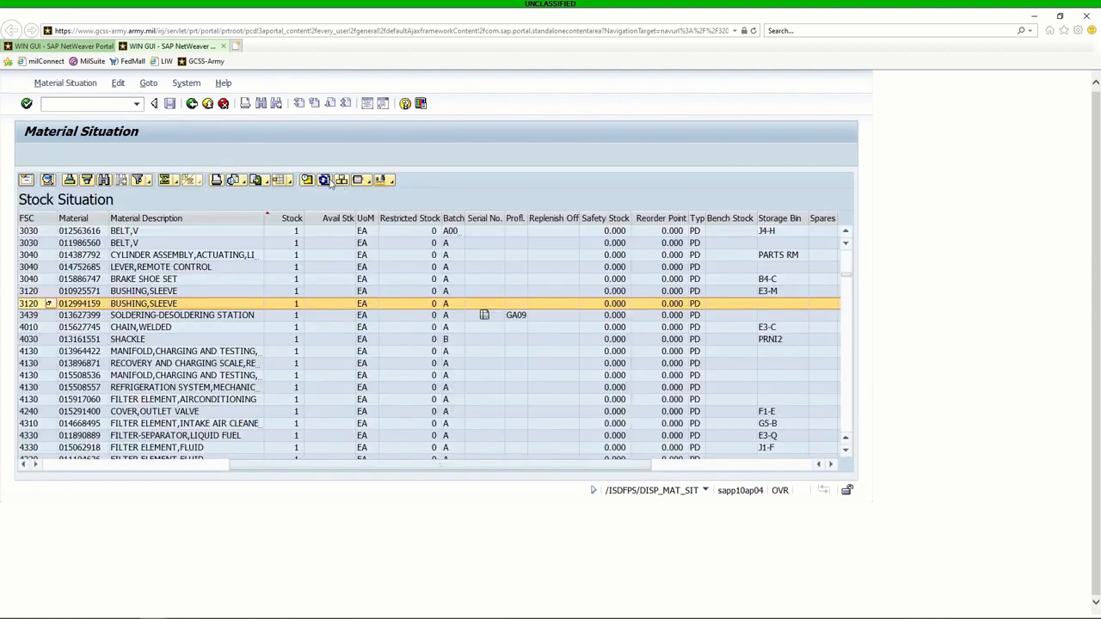
{"action": "left_click", "coordinate": [325, 181]}
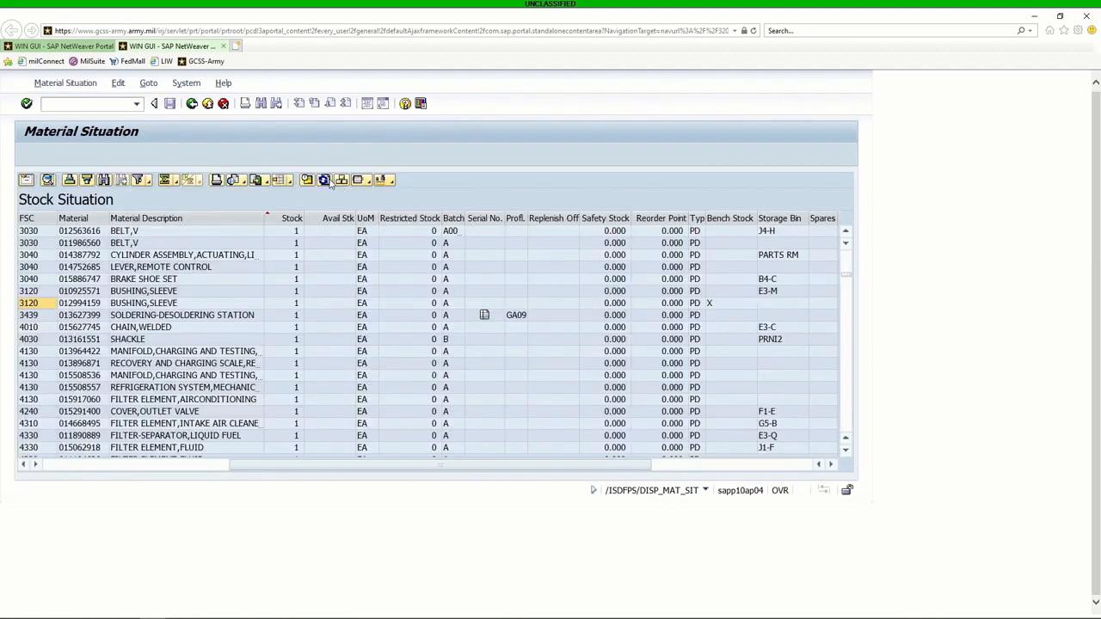